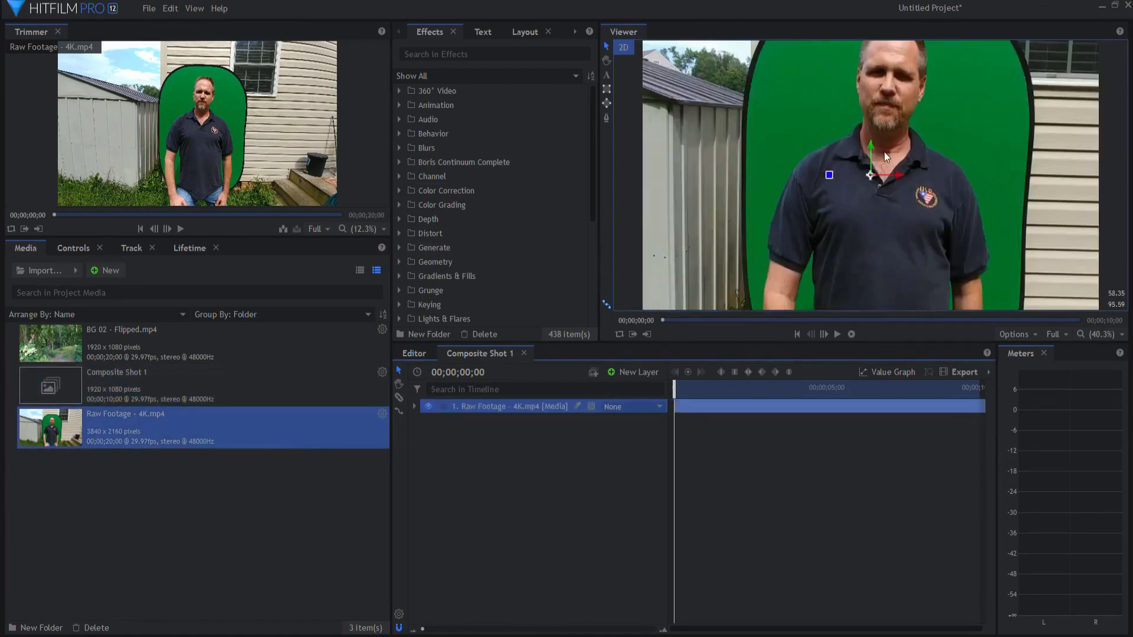
- Move the Raw Footage - 4K.mp4 layer down in the frame to bring the man's whole head into view
{"action": "left_click_drag", "start_coordinate": [869, 154], "coordinate": [869, 180]}
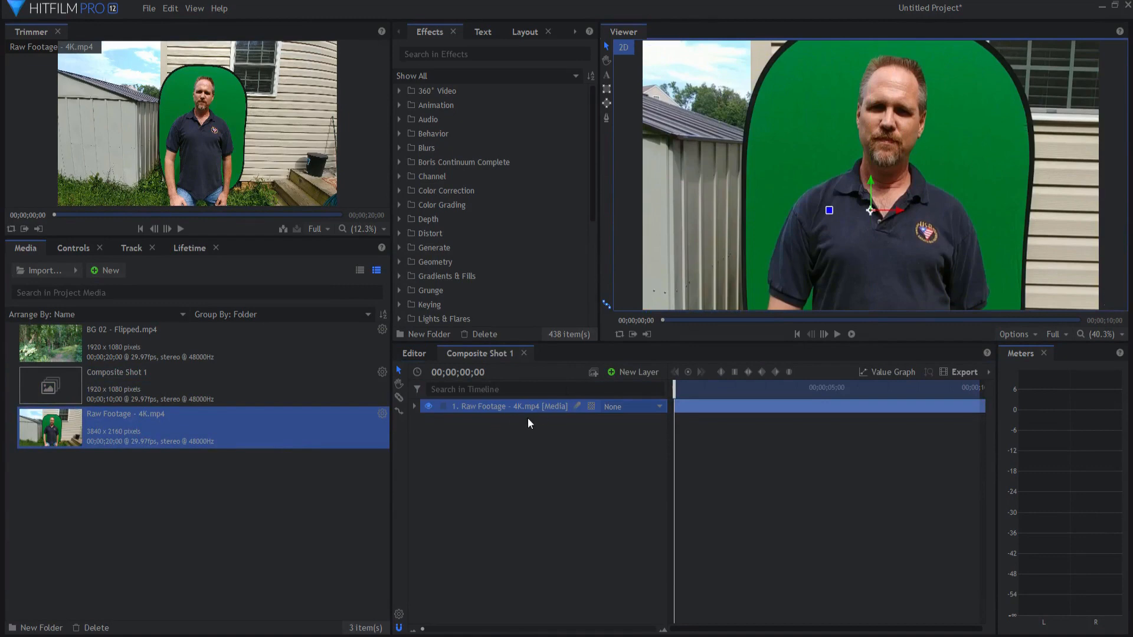
{"action": "scroll", "coordinate": [900, 217], "scroll_direction": "down", "scroll_amount": 5}
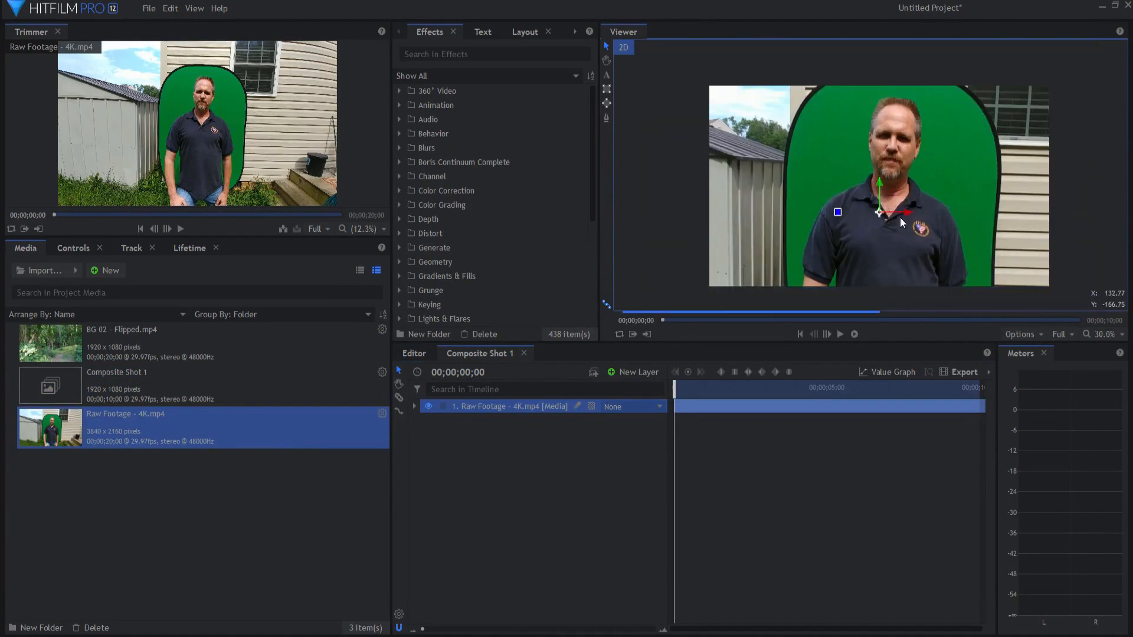
{"action": "left_click", "coordinate": [1107, 334]}
{"action": "left_click", "coordinate": [1099, 490]}
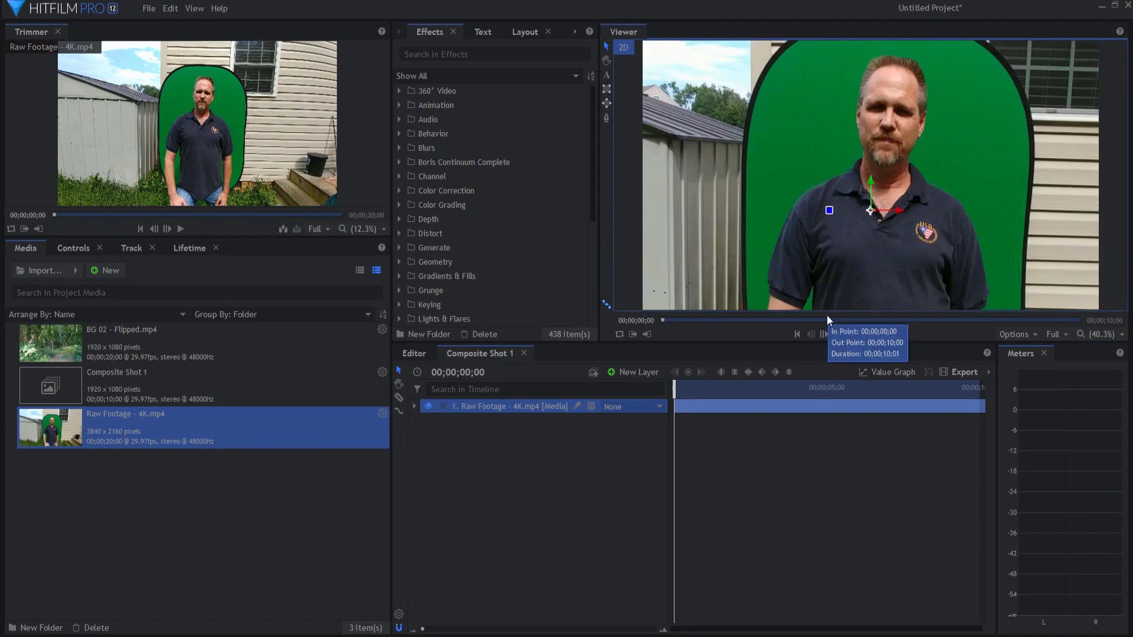
- Play the first seconds of the composite shot to check playback, and return to the start
{"action": "left_click", "coordinate": [837, 334]}
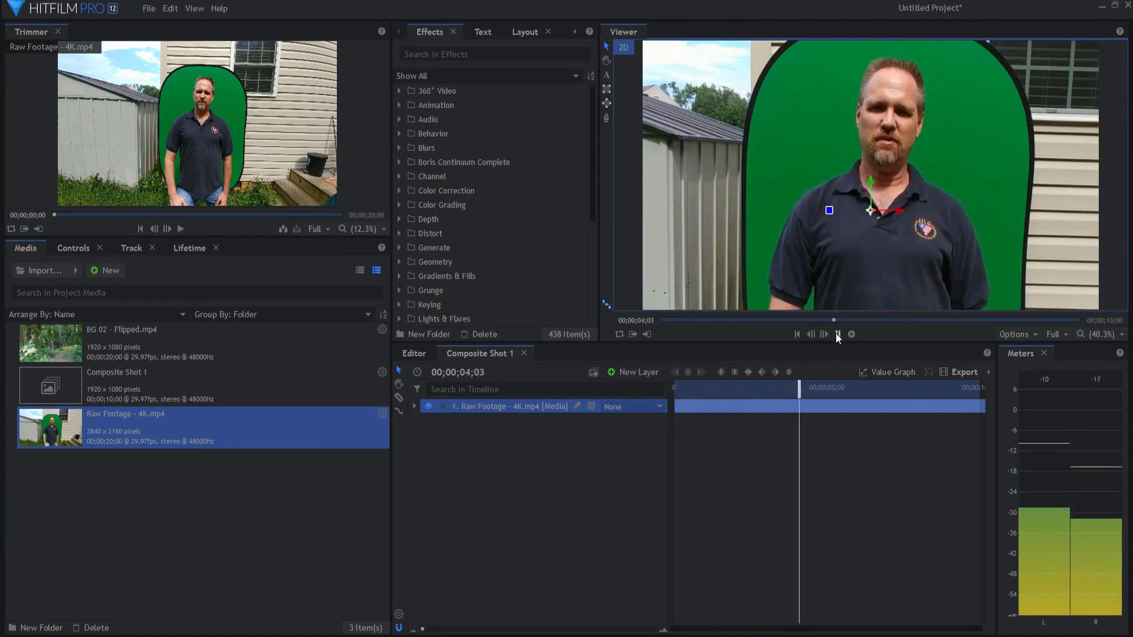
{"action": "left_click", "coordinate": [837, 334]}
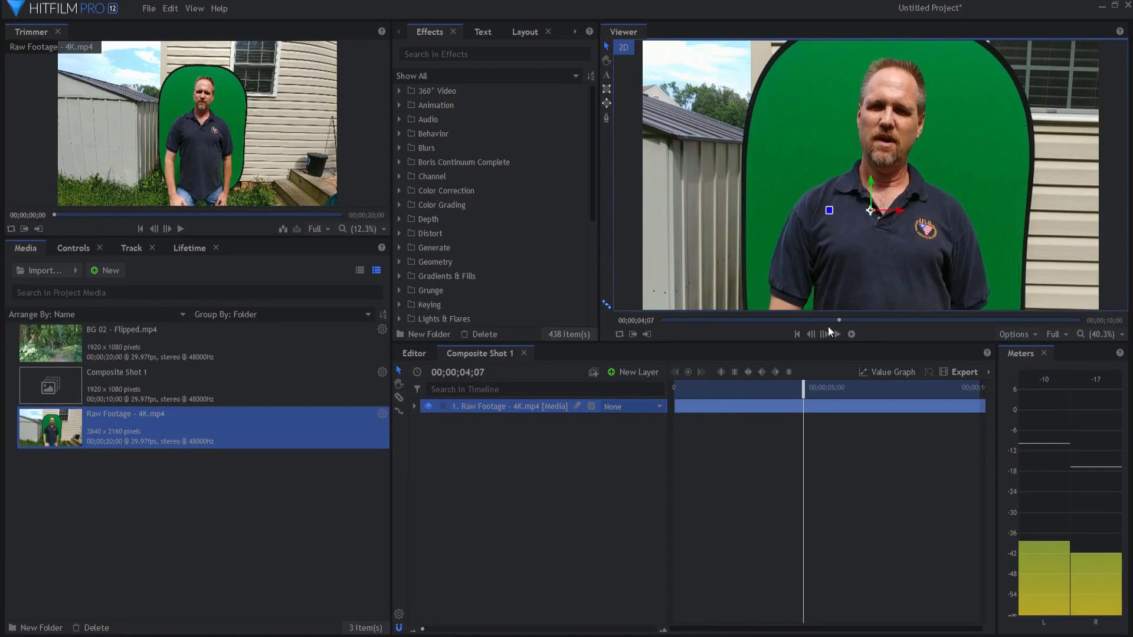
{"action": "left_click", "coordinate": [797, 334]}
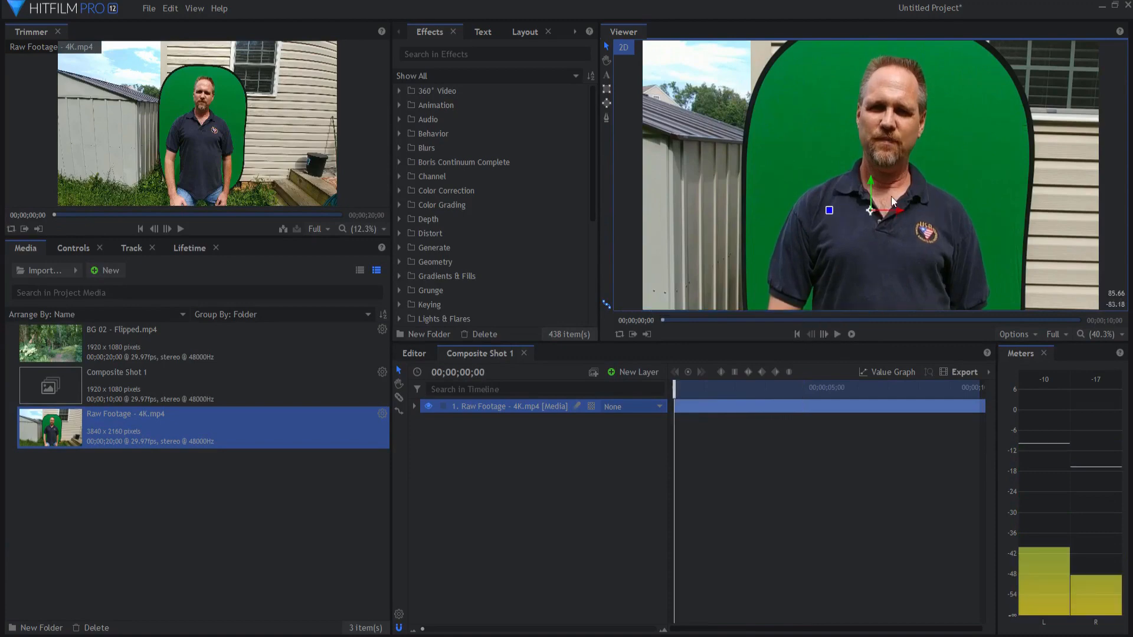
- Draw a closed six-point freehand mask around the man on the raw footage layer, keeping only the green screen behind him
{"action": "left_click", "coordinate": [606, 118]}
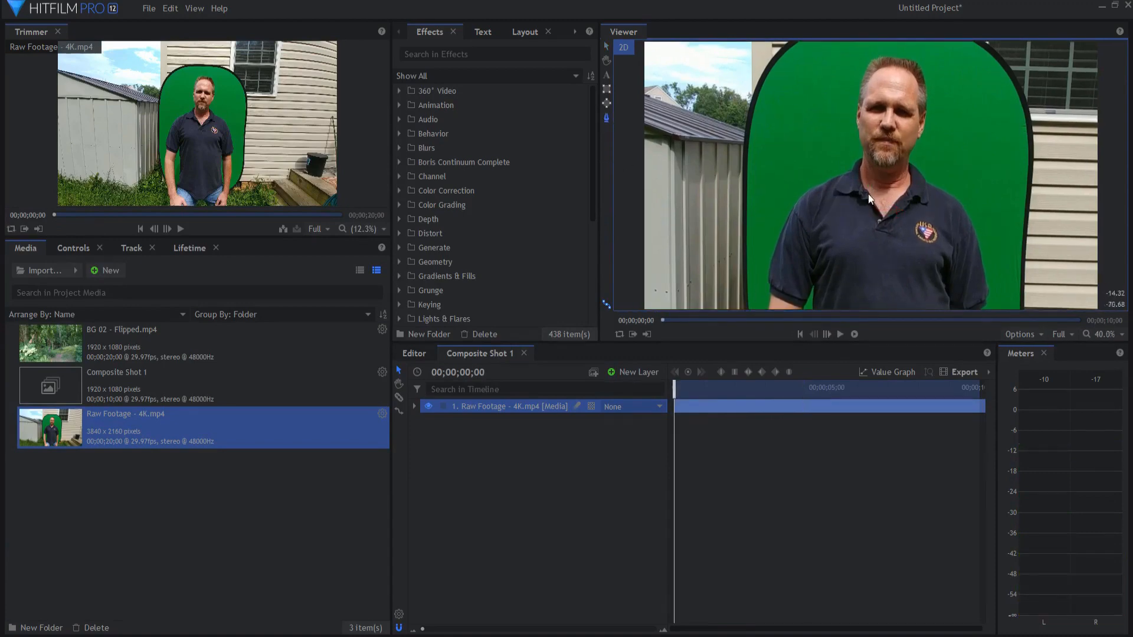
{"action": "scroll", "coordinate": [868, 193], "scroll_direction": "down", "scroll_amount": 1}
{"action": "left_click", "coordinate": [784, 292]}
{"action": "left_click", "coordinate": [782, 204]}
{"action": "left_click", "coordinate": [827, 74]}
{"action": "left_click", "coordinate": [935, 72]}
{"action": "left_click", "coordinate": [968, 169]}
{"action": "left_click", "coordinate": [973, 290]}
{"action": "left_click", "coordinate": [784, 292]}
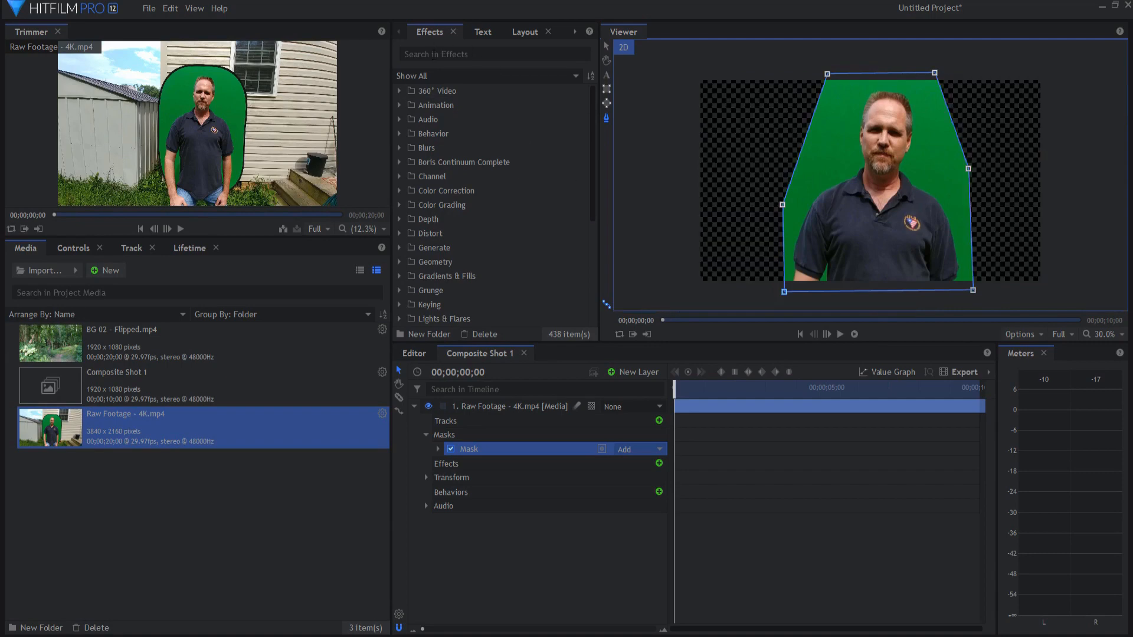
- Find the Greenscreen Key preset and apply it to the Raw Footage - 4K.mp4 layer
{"action": "left_click", "coordinate": [436, 53]}
{"action": "type", "text": "gree"}
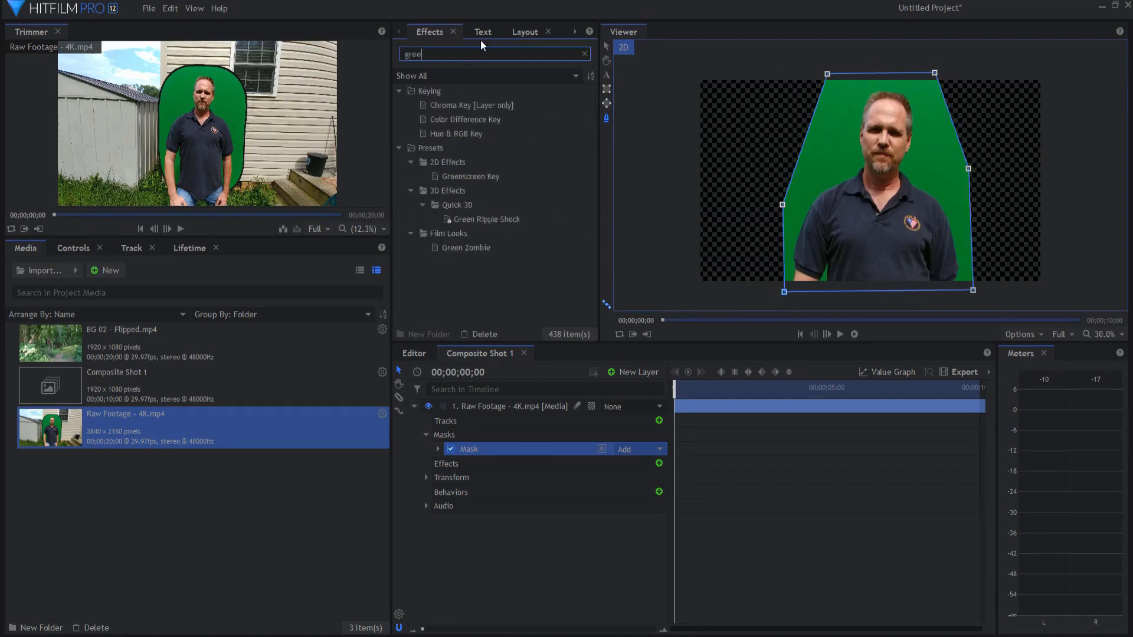
{"action": "left_click_drag", "start_coordinate": [468, 177], "coordinate": [488, 406]}
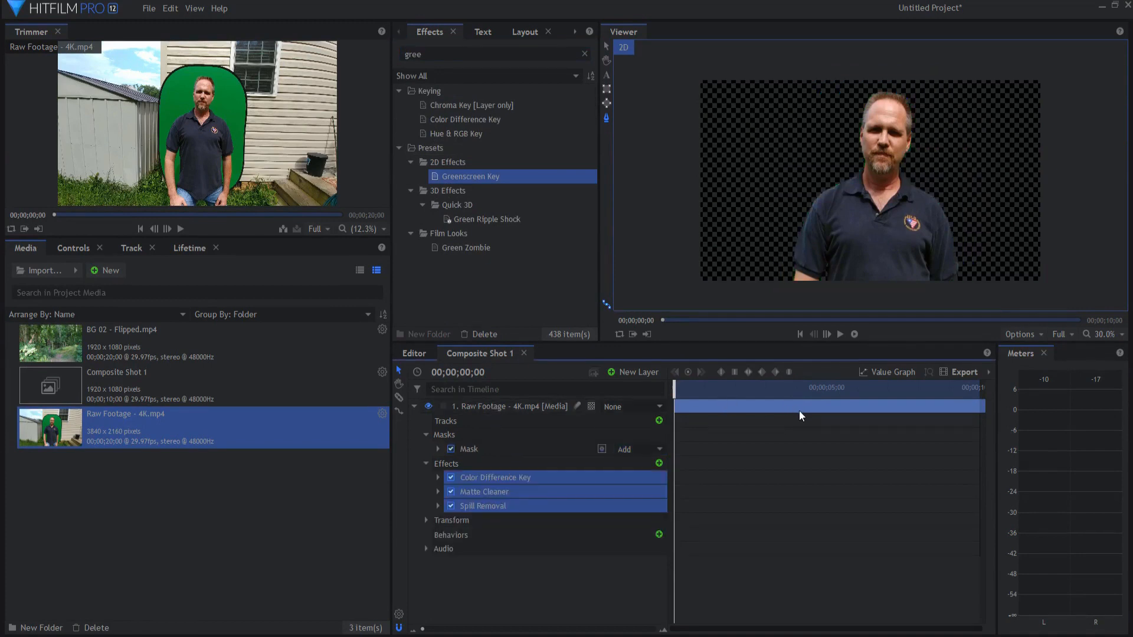
- Play the keyed footage to check it, return to the start and collapse the layer's properties
{"action": "left_click", "coordinate": [840, 335]}
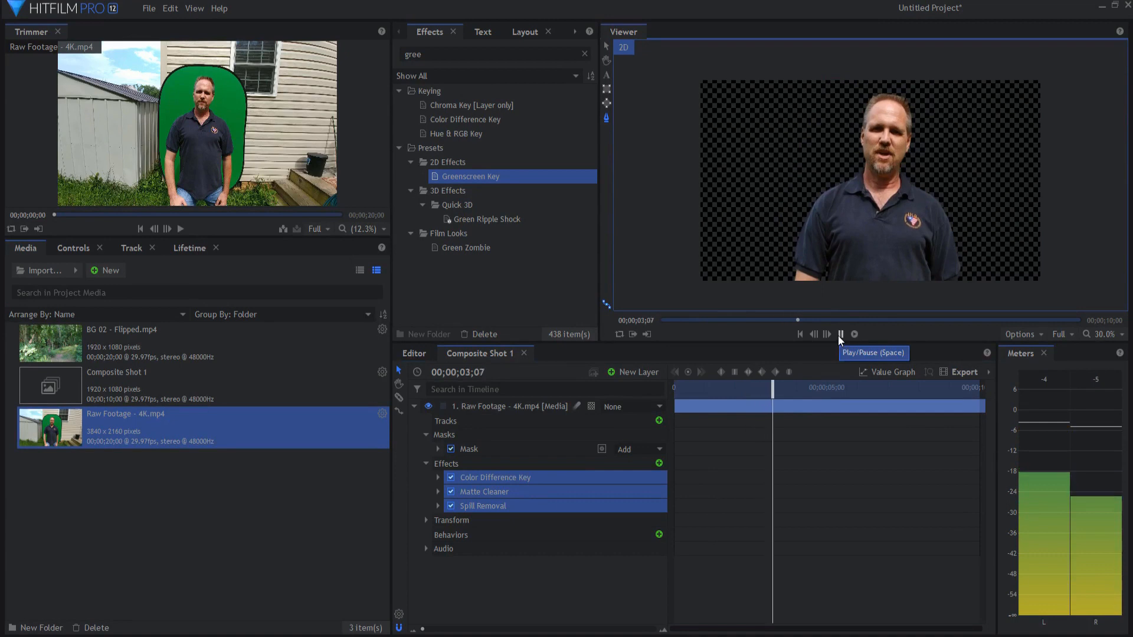
{"action": "left_click", "coordinate": [800, 334]}
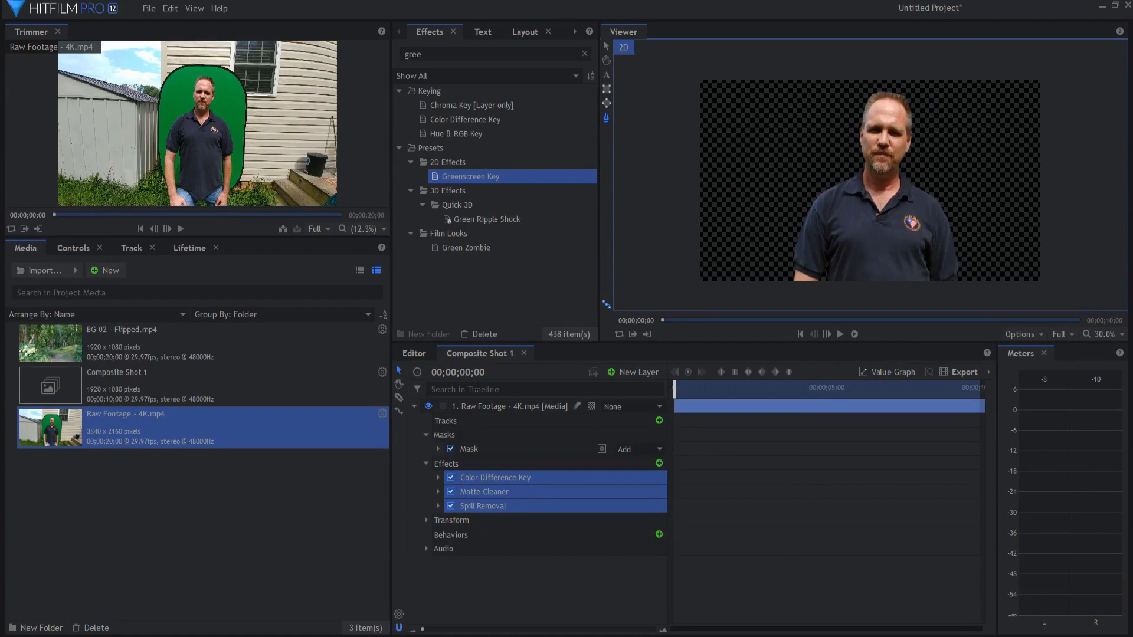
{"action": "left_click", "coordinate": [413, 406]}
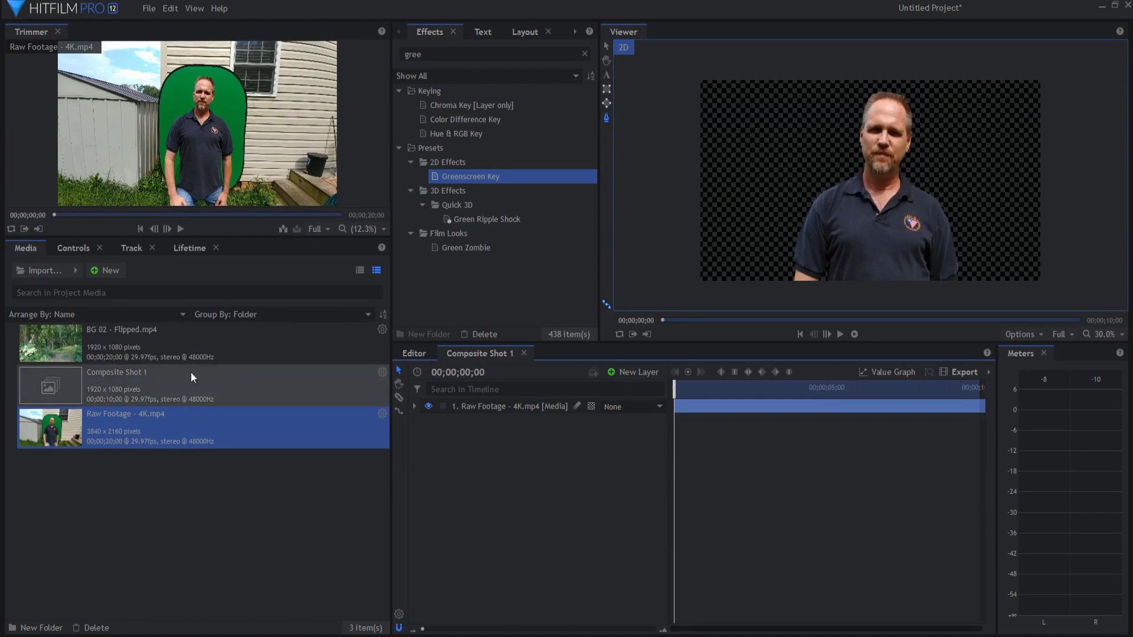
- Examine the pre-render options offered for Composite Shot 1 and for the Raw Footage - 4K.mp4 layer
{"action": "right_click", "coordinate": [160, 375]}
{"action": "mouse_move", "coordinate": [207, 333]}
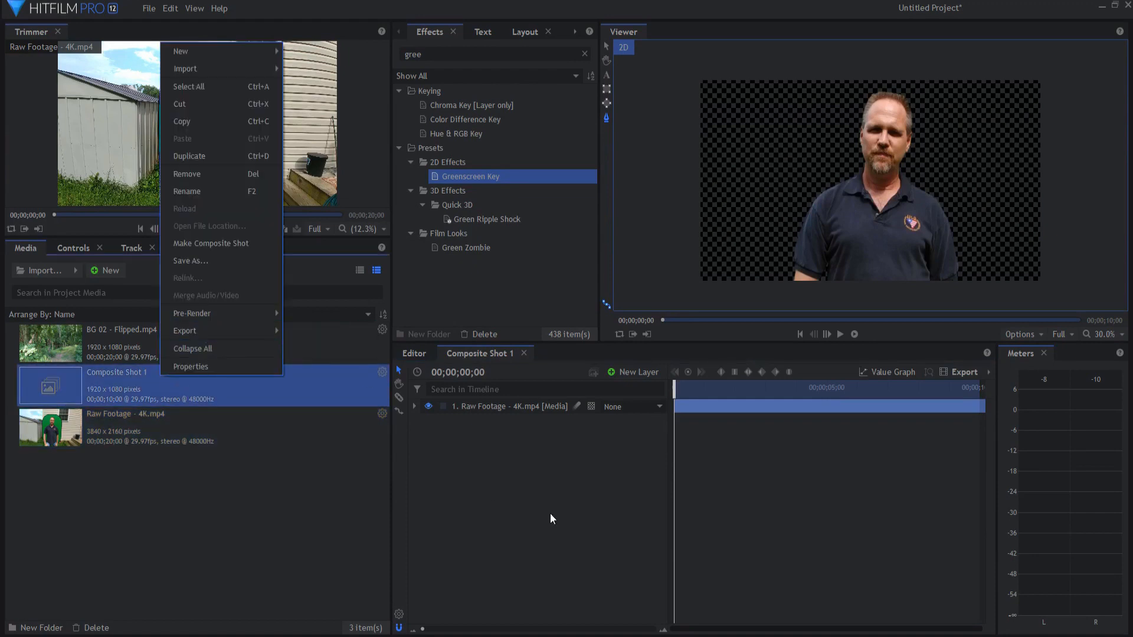
{"action": "left_click", "coordinate": [285, 558]}
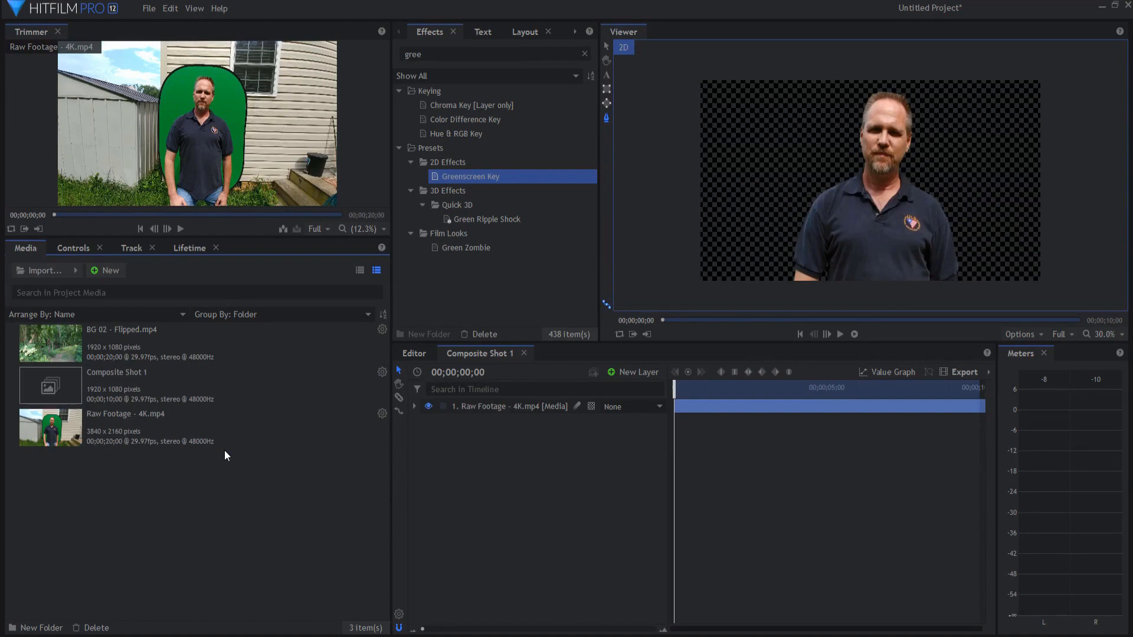
{"action": "right_click", "coordinate": [488, 405]}
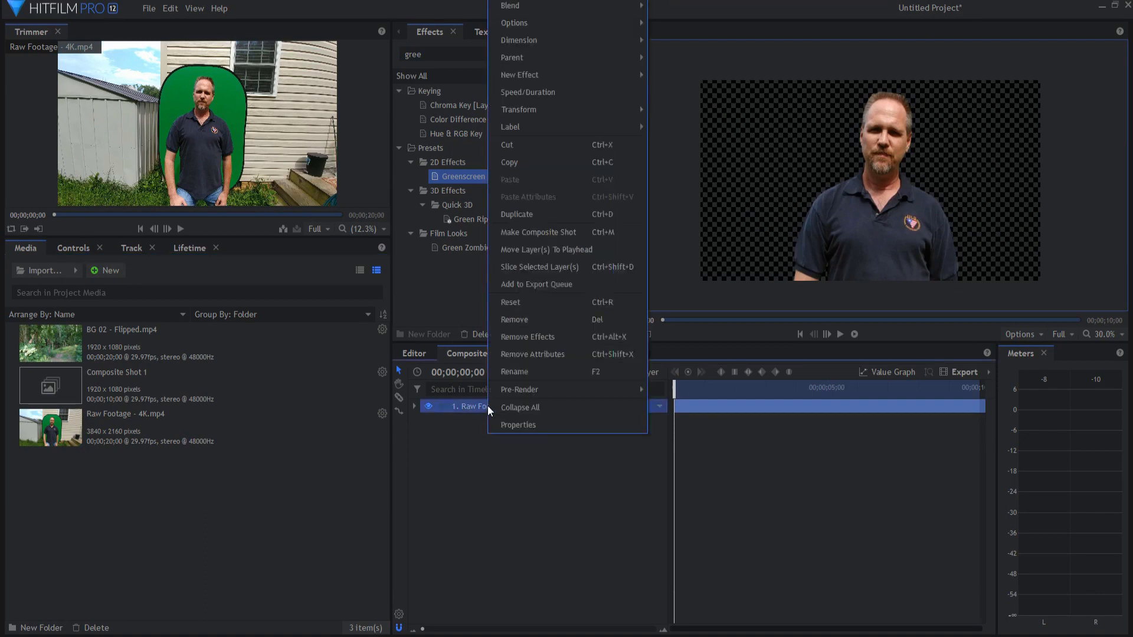
{"action": "mouse_move", "coordinate": [546, 390]}
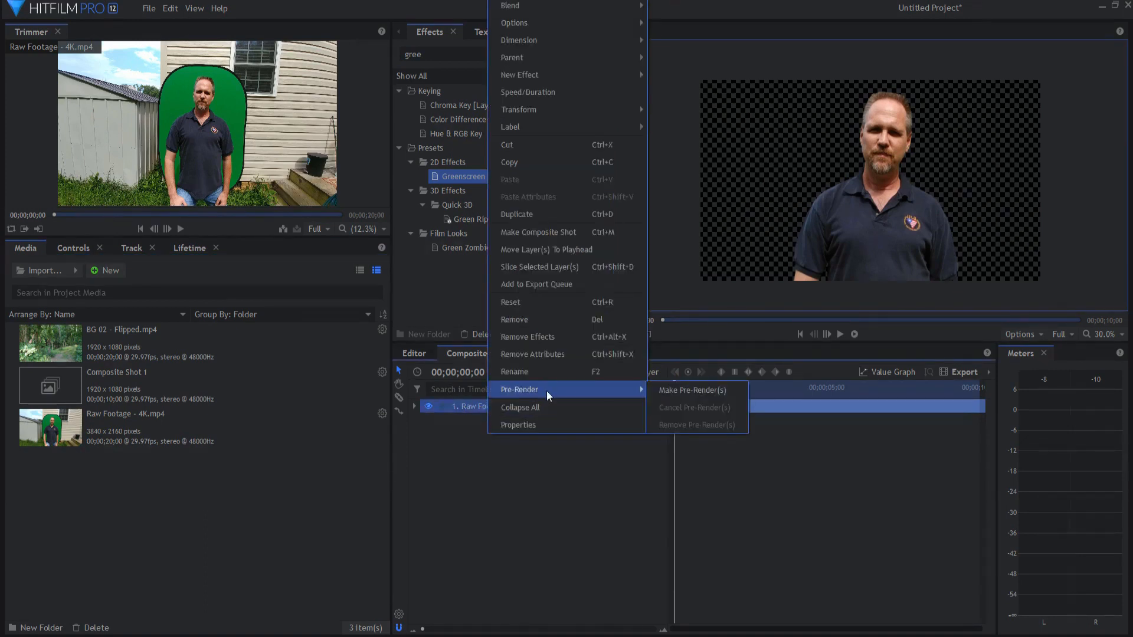
{"action": "left_click", "coordinate": [454, 504]}
- Make a pre-render of Composite Shot 1 from the project media
{"action": "right_click", "coordinate": [143, 382]}
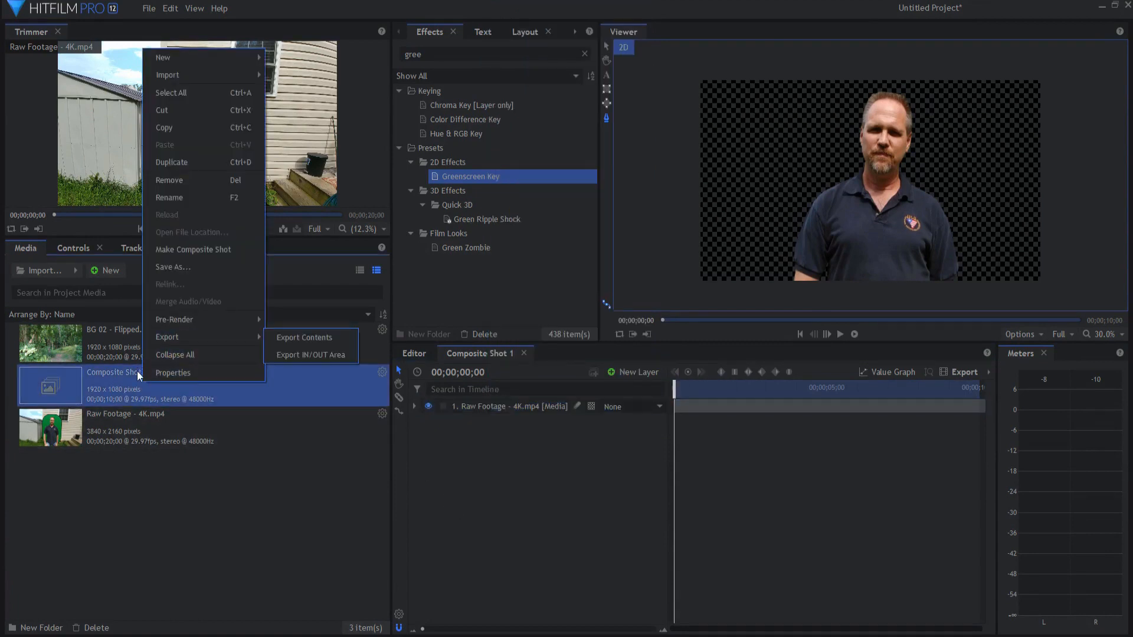
{"action": "mouse_move", "coordinate": [196, 324]}
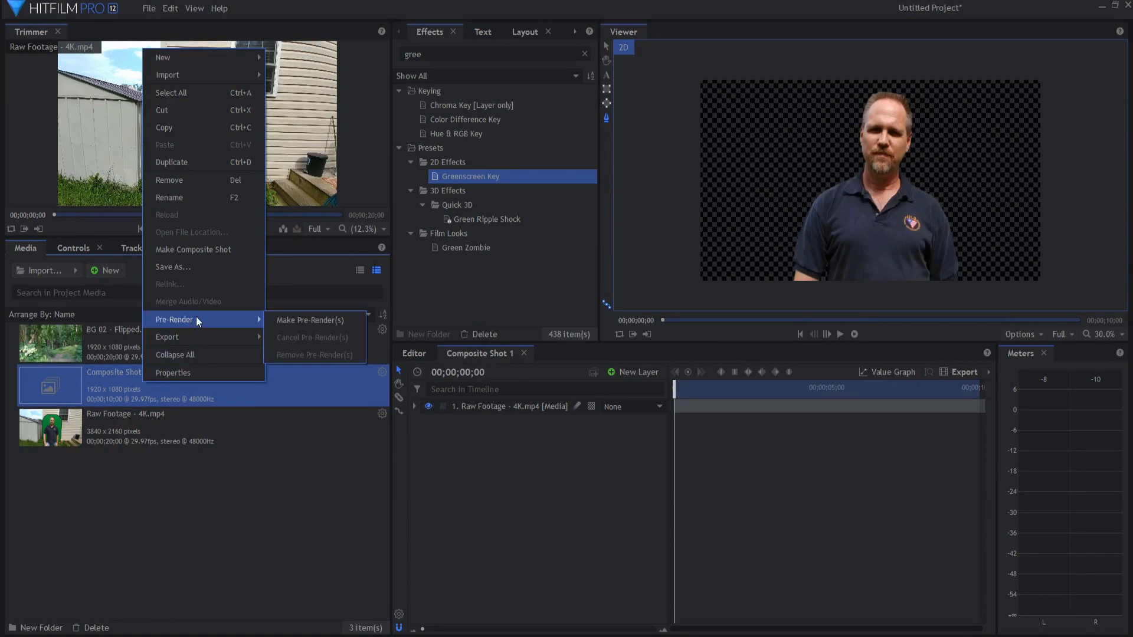
{"action": "left_click", "coordinate": [320, 319]}
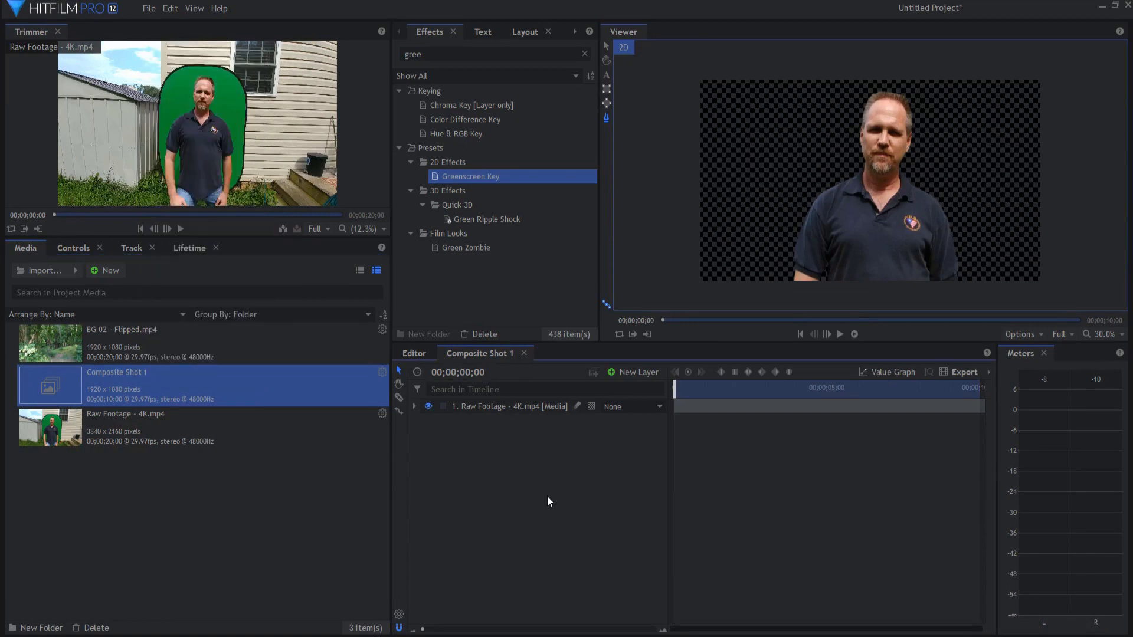
- Add BG 02 - Flipped.mp4 beneath the raw footage layer and make a pre-render of the raw footage layer
{"action": "left_click_drag", "start_coordinate": [142, 339], "coordinate": [523, 444]}
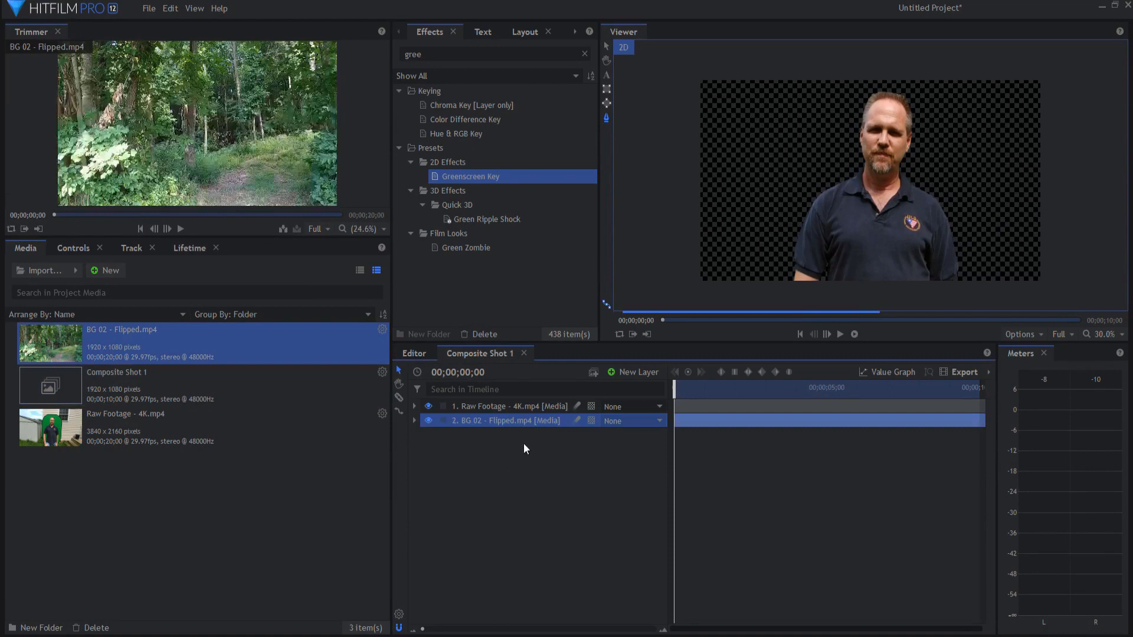
{"action": "right_click", "coordinate": [497, 405]}
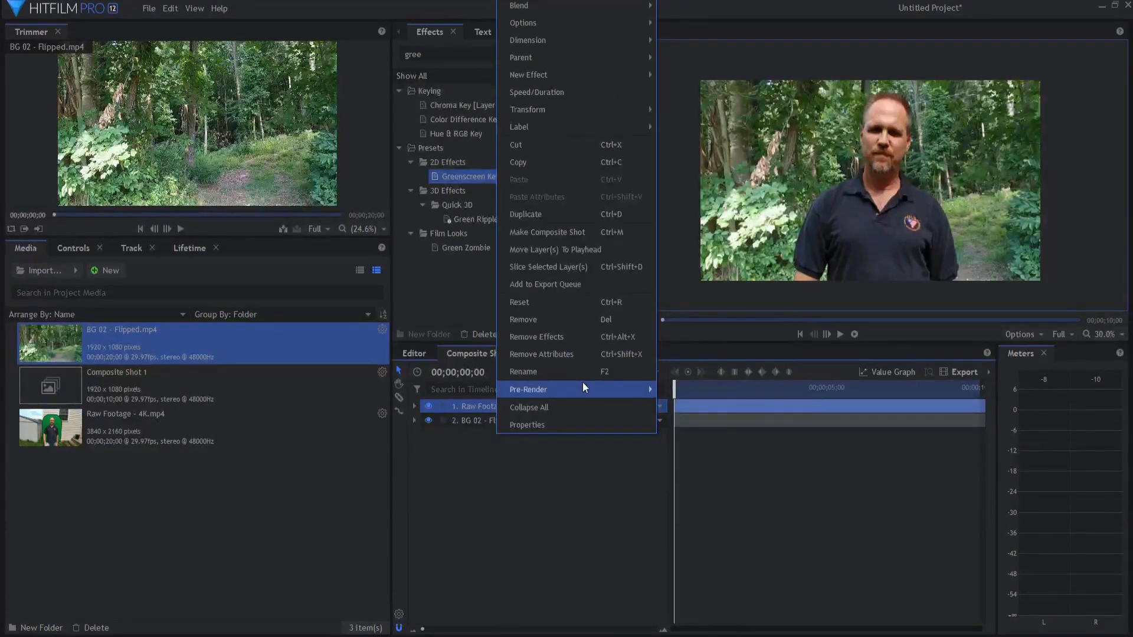
{"action": "mouse_move", "coordinate": [583, 386]}
{"action": "left_click", "coordinate": [697, 390]}
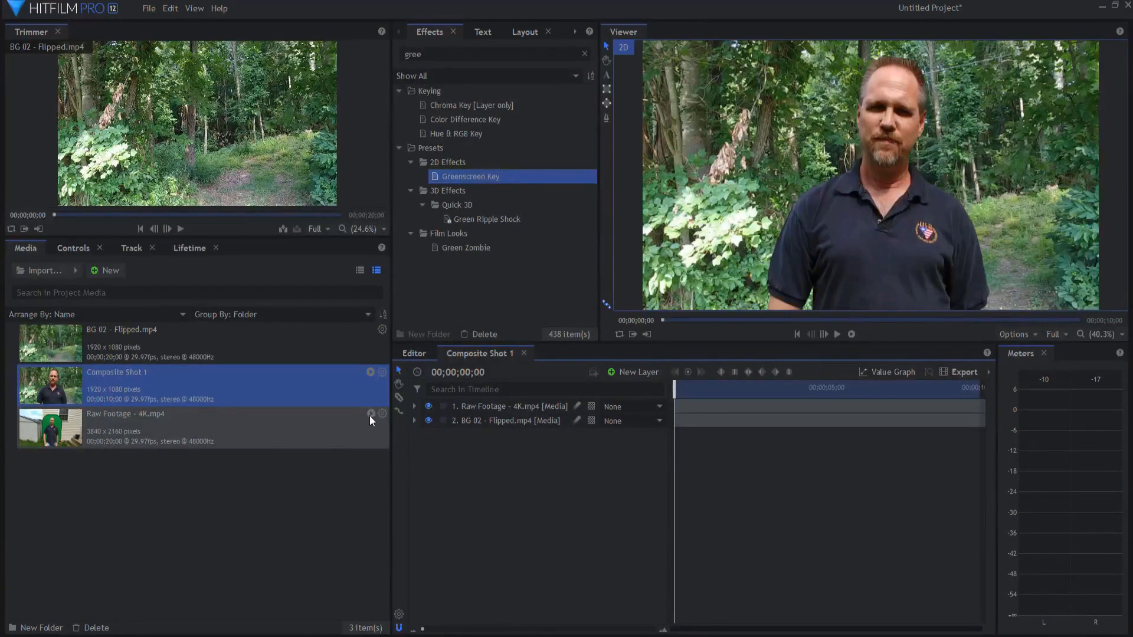
- Check the pre-render status of the project media and play back the composite shot with its forest background
{"action": "mouse_move", "coordinate": [369, 415]}
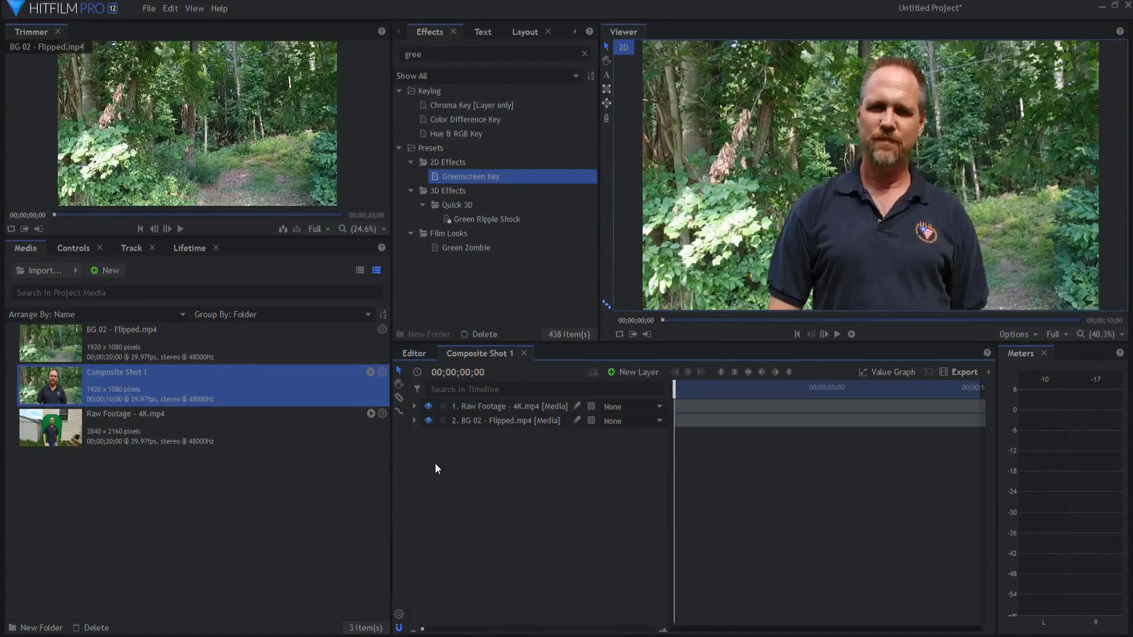
{"action": "left_click", "coordinate": [838, 335]}
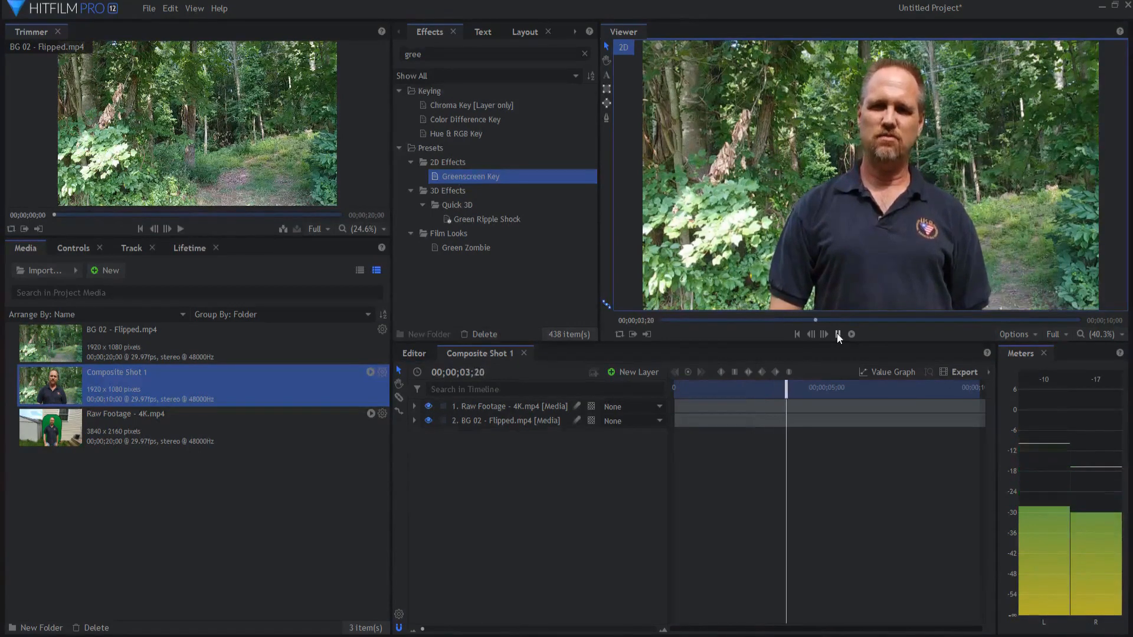
{"action": "left_click", "coordinate": [838, 334]}
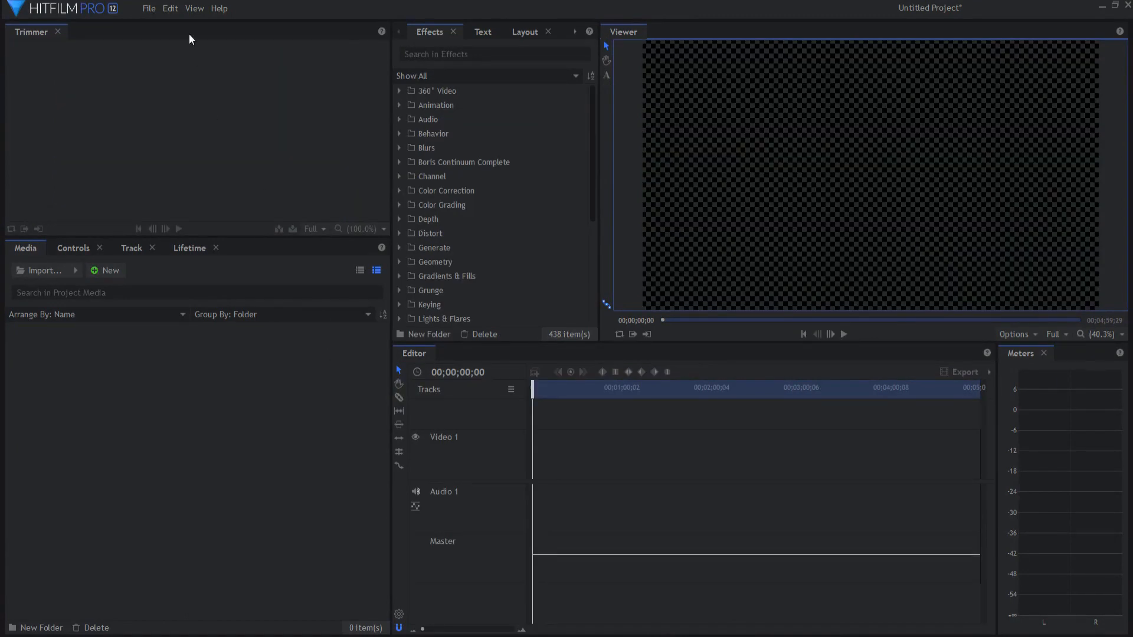
- Open the Pre-Render settings in the program options and switch Limit Pre-Render Directory Size on and back off
{"action": "left_click", "coordinate": [149, 8]}
{"action": "left_click", "coordinate": [184, 136]}
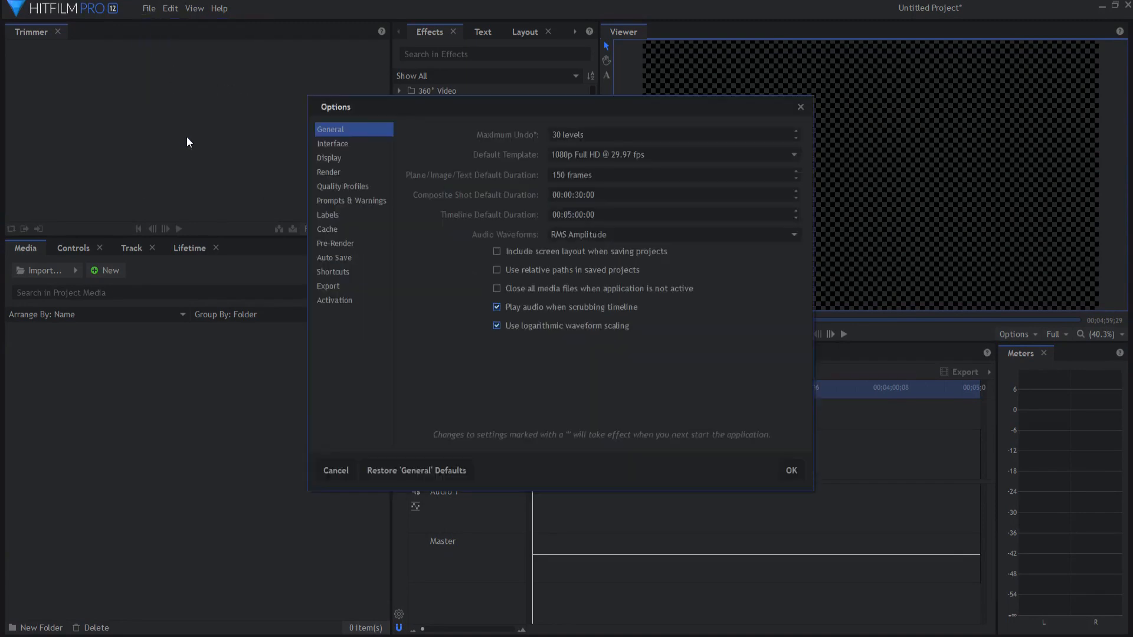
{"action": "left_click", "coordinate": [348, 246]}
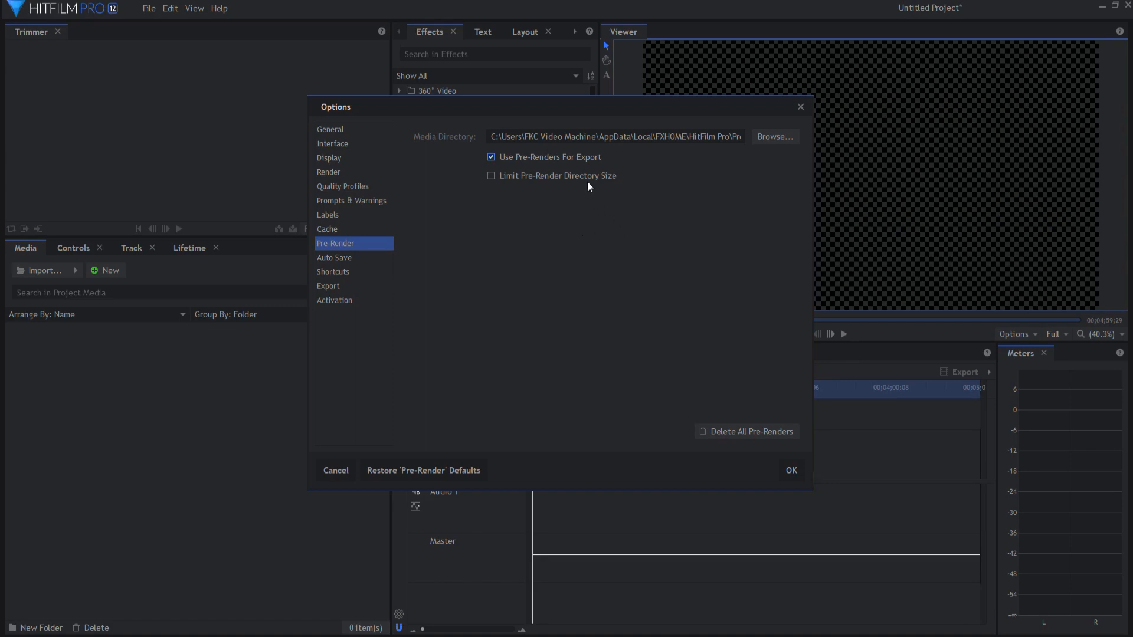
{"action": "left_click", "coordinate": [491, 176]}
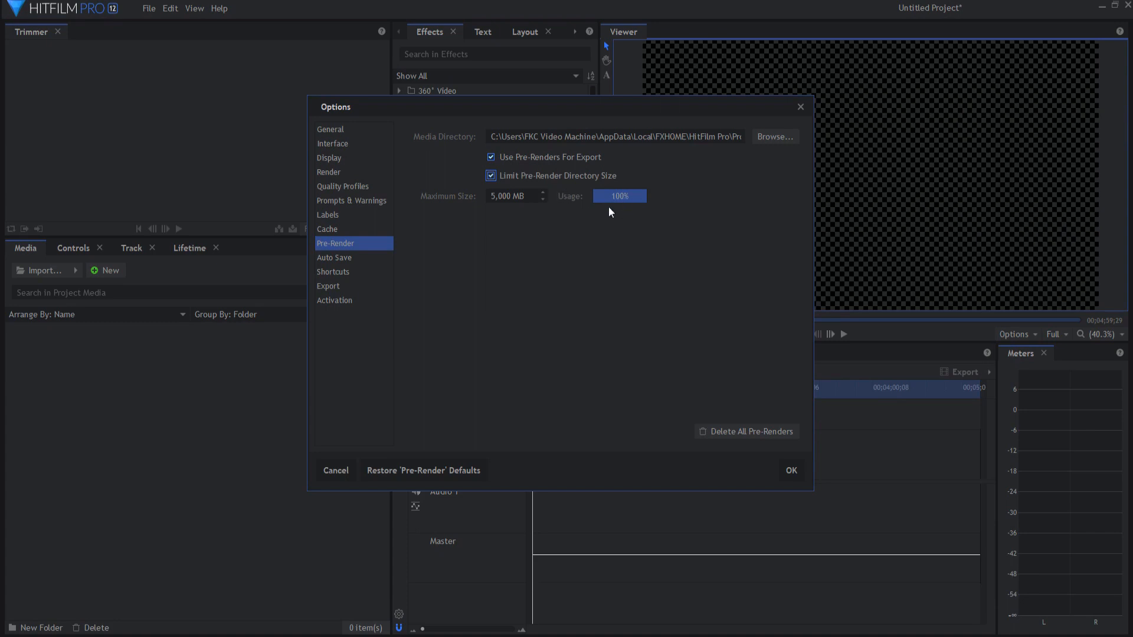
{"action": "left_click", "coordinate": [491, 176]}
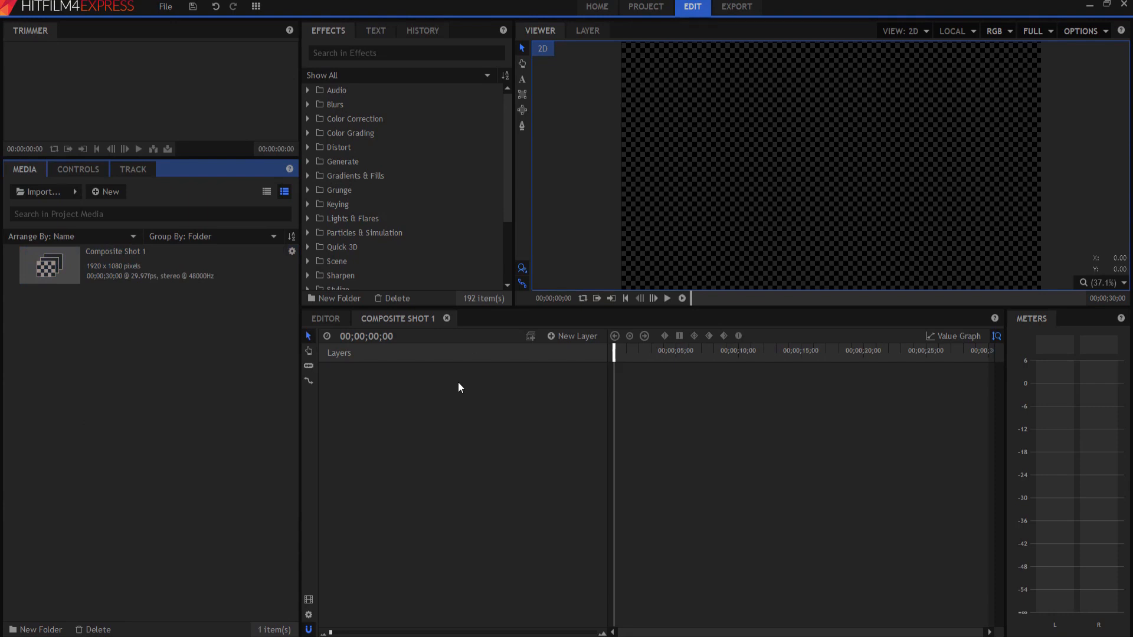
- Switch to HitFilm 4 Express and make a proxy of Composite Shot 1 from the project media
{"action": "right_click", "coordinate": [110, 270]}
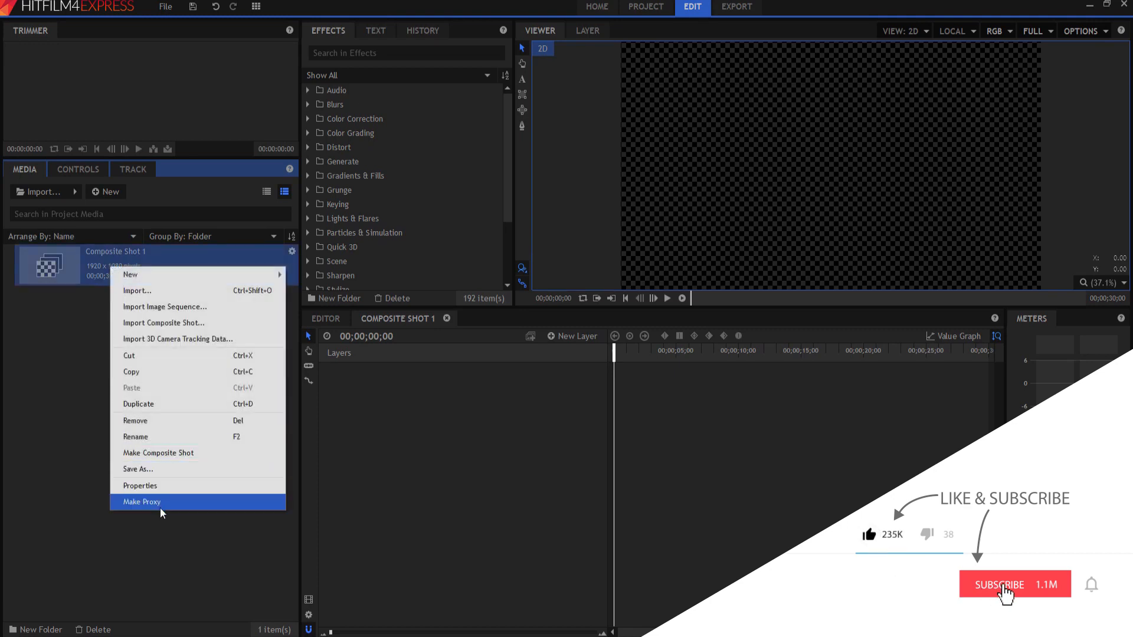